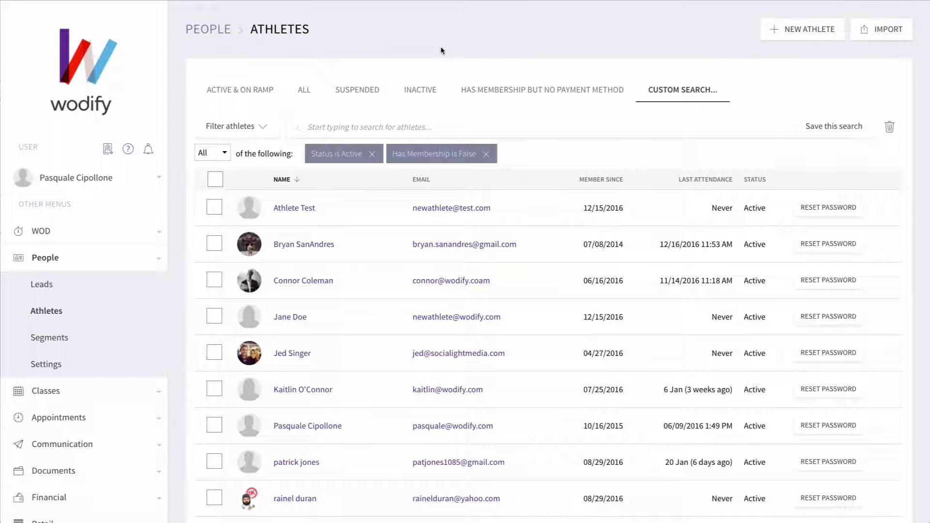
Open the athlete's profile from the Athletes list.
left_click(330, 278)
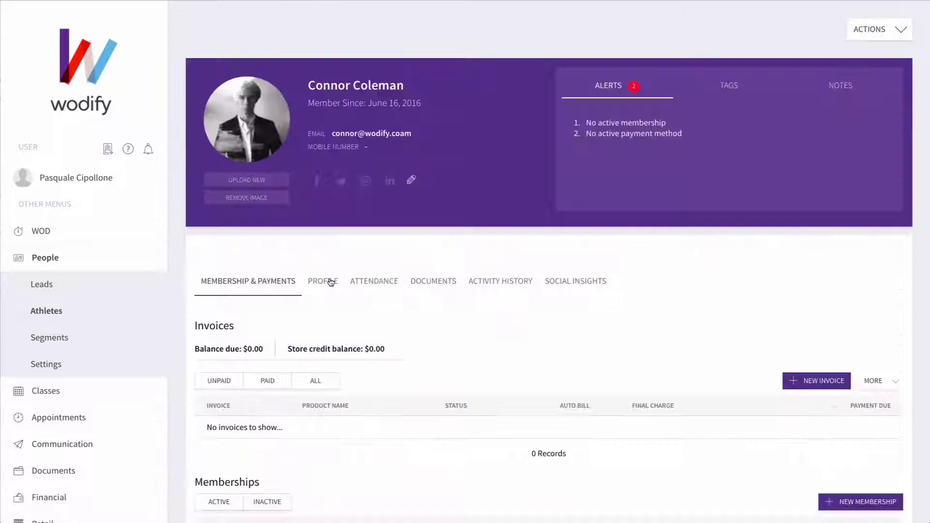
scroll(331, 283, "down", 1)
scroll(330, 283, "down", 1)
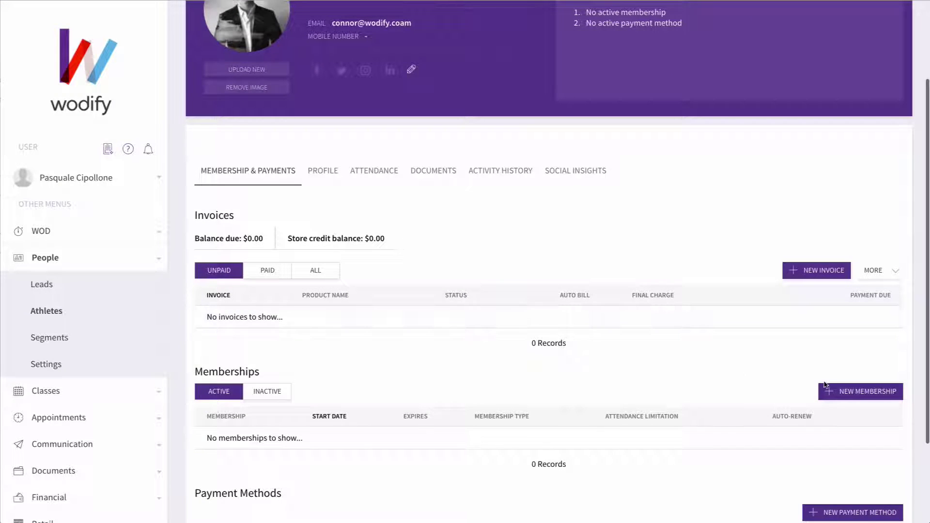
Create a monthly Unlimited membership starting 01/26/2017 for the athlete.
left_click(830, 387)
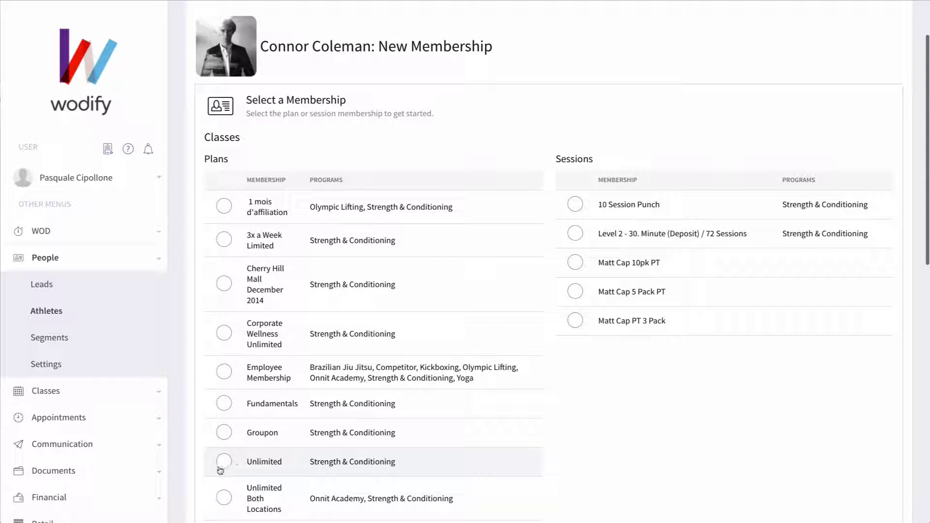
left_click(222, 466)
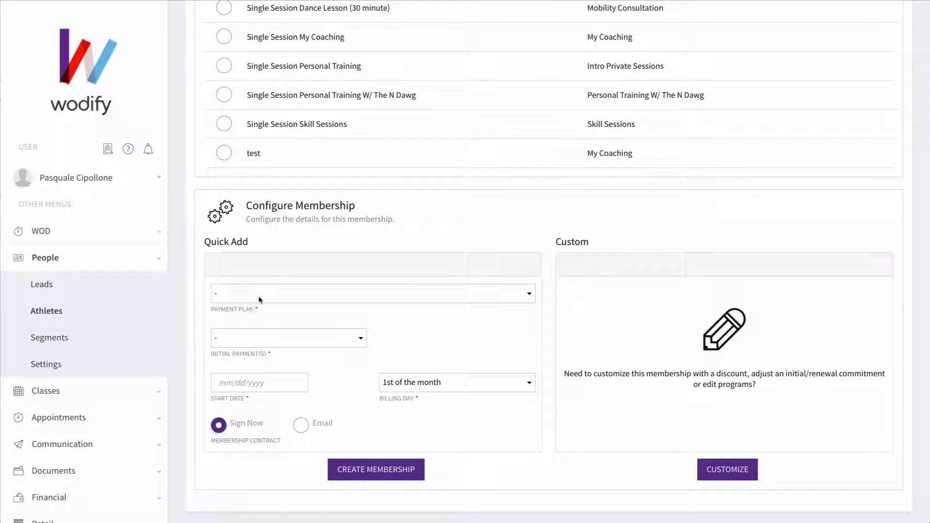
left_click(258, 299)
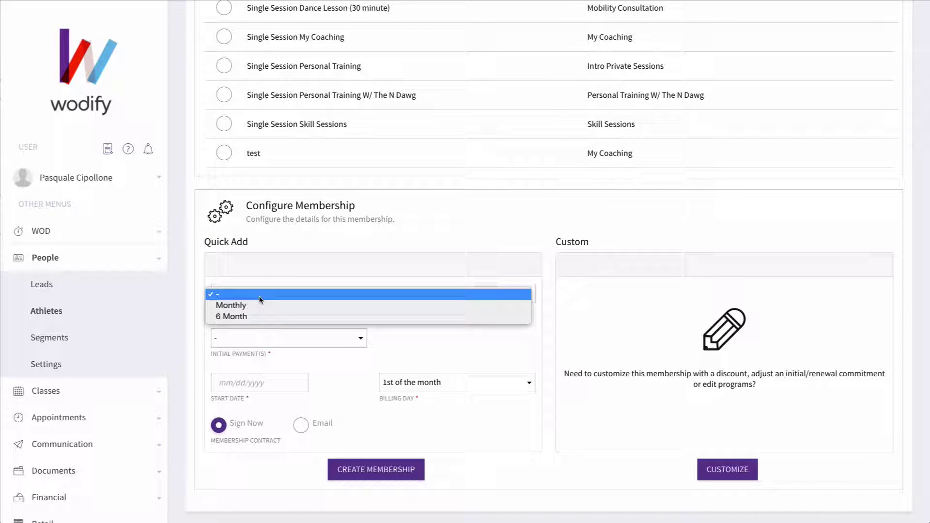
left_click(269, 383)
left_click(290, 496)
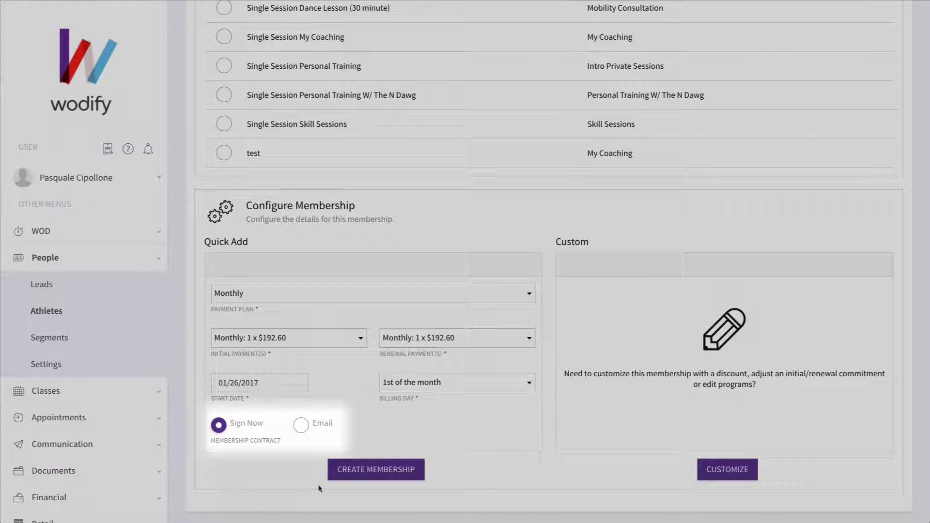
left_click(337, 477)
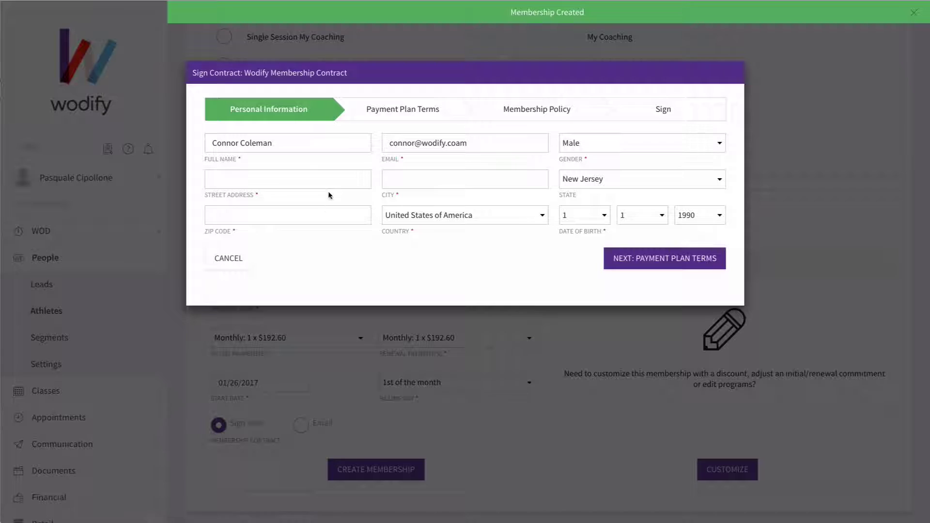
Initial agreement to the contract's payment plan terms.
left_click(613, 256)
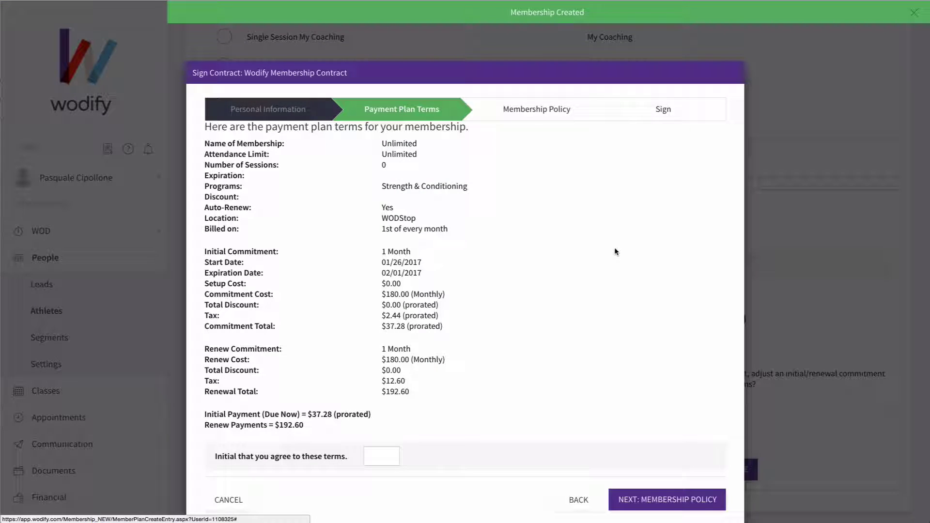
scroll(613, 251, "down", 1)
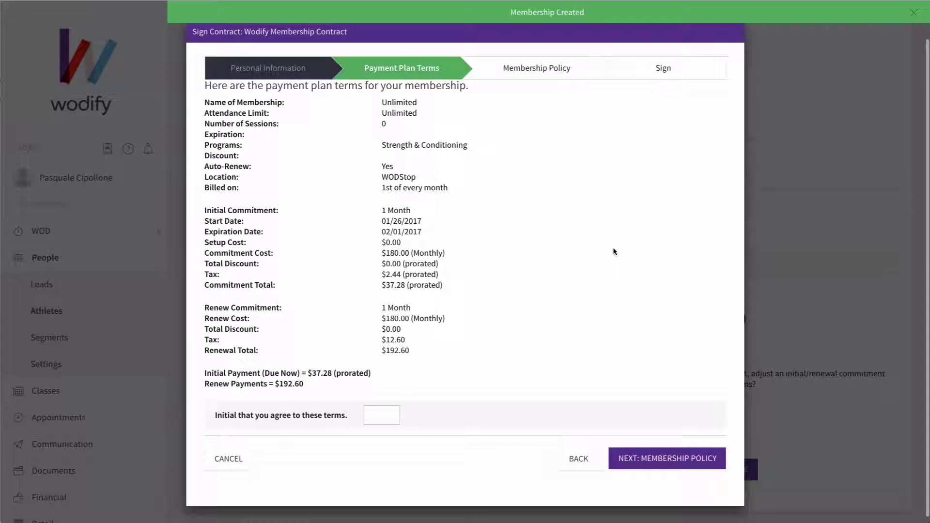
left_click(384, 418)
type("cc")
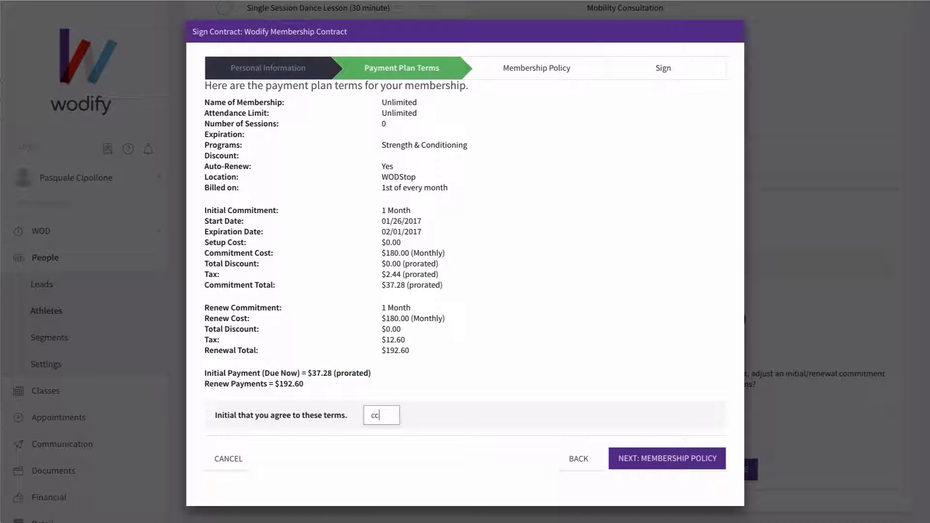
Initial the membership policy, sign the contract and submit it.
left_click(624, 458)
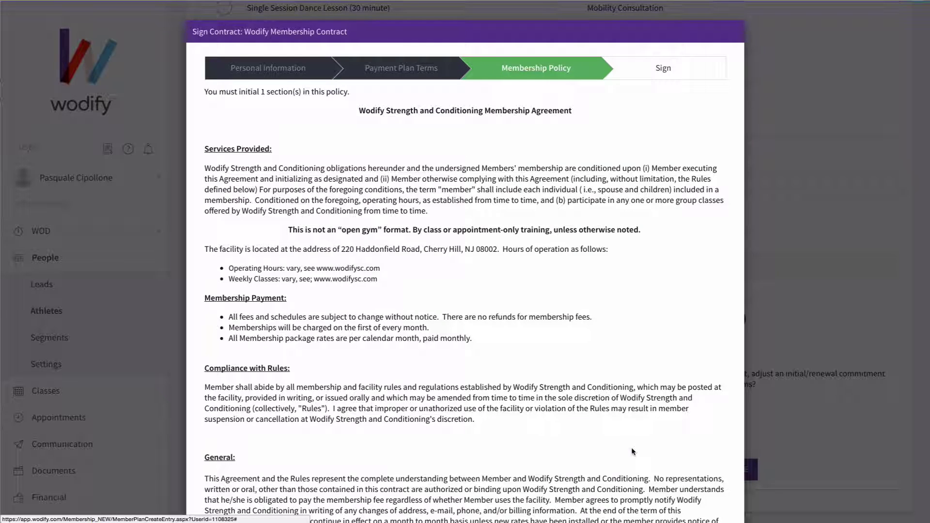
scroll(632, 450, "down", 3)
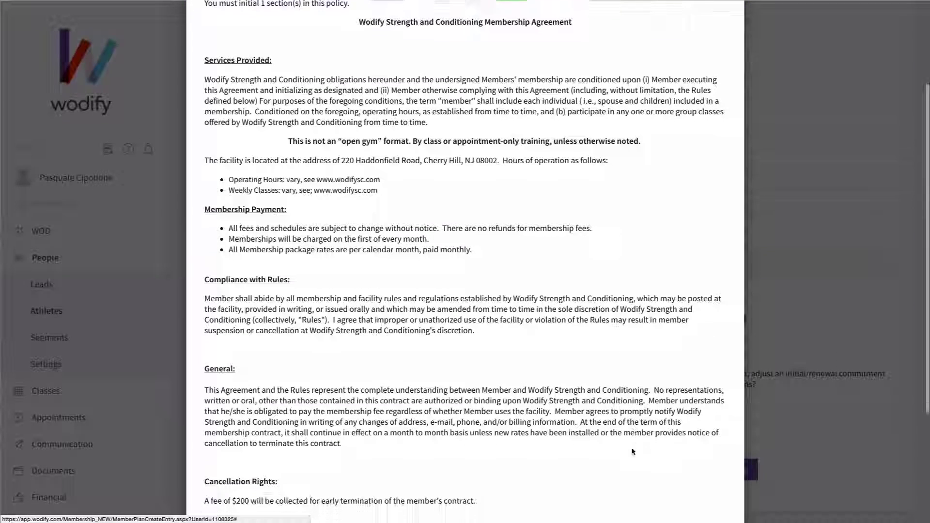
scroll(631, 451, "down", 3)
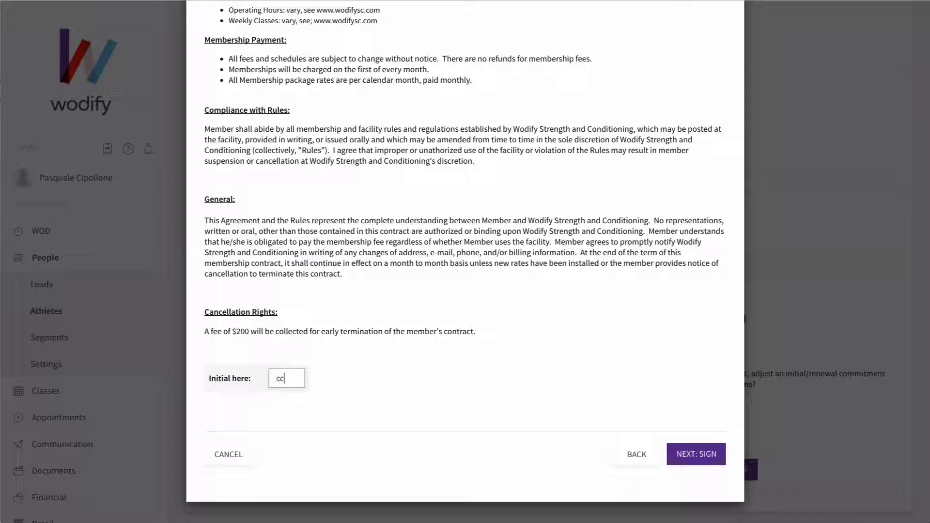
left_click(716, 463)
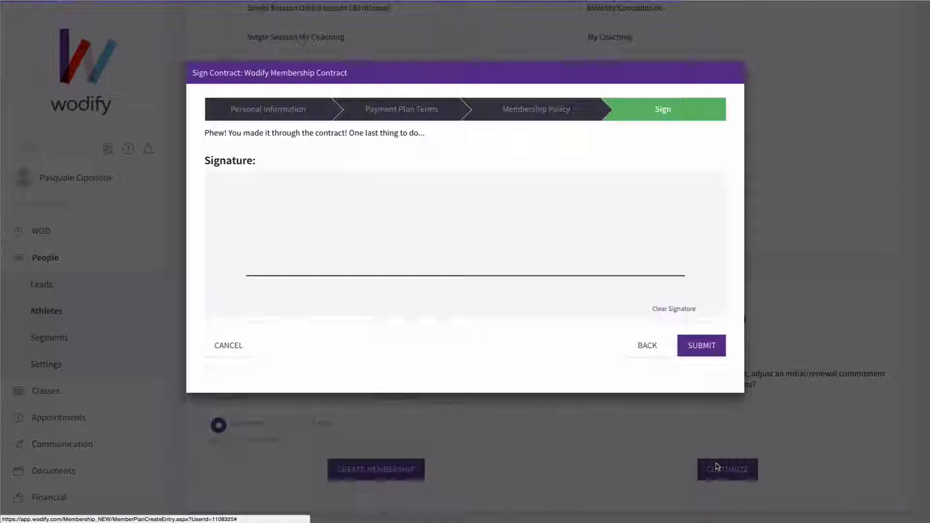
left_click(691, 346)
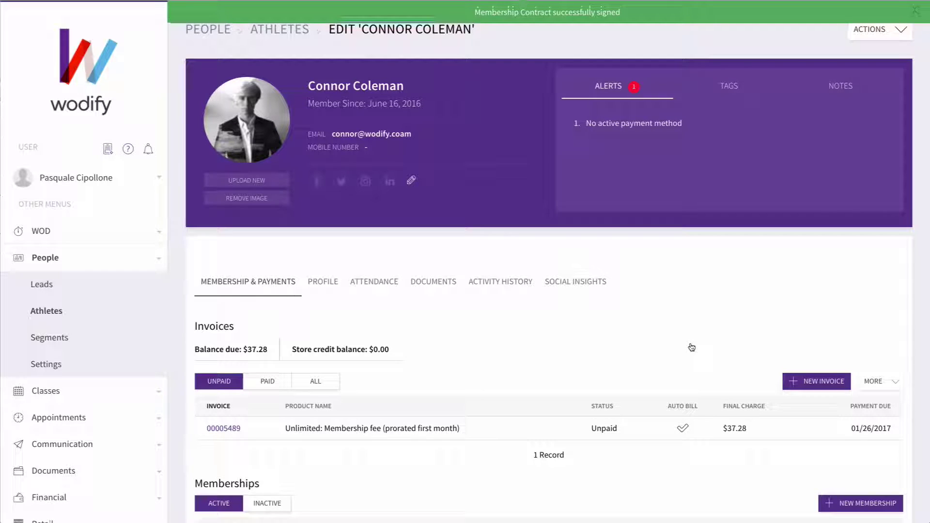